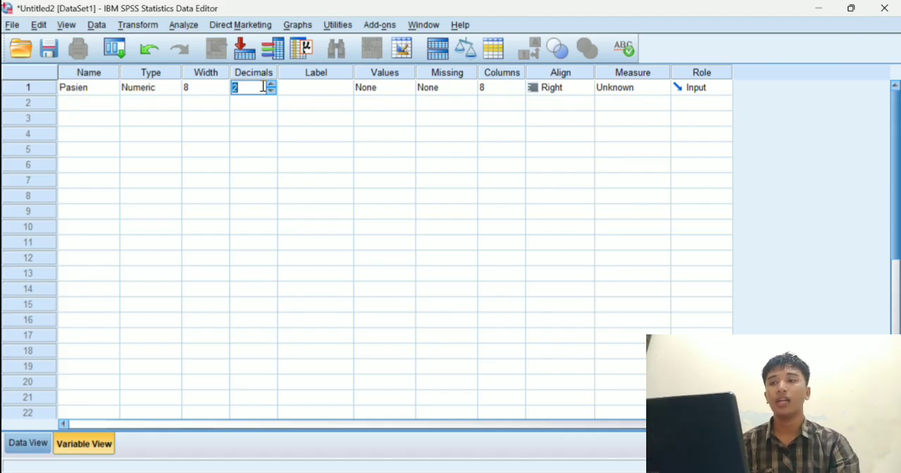
# Set the Pasien variable to 0 decimals and its measurement level to Nominal.
pyautogui.write('0')
pyautogui.click(608, 85)
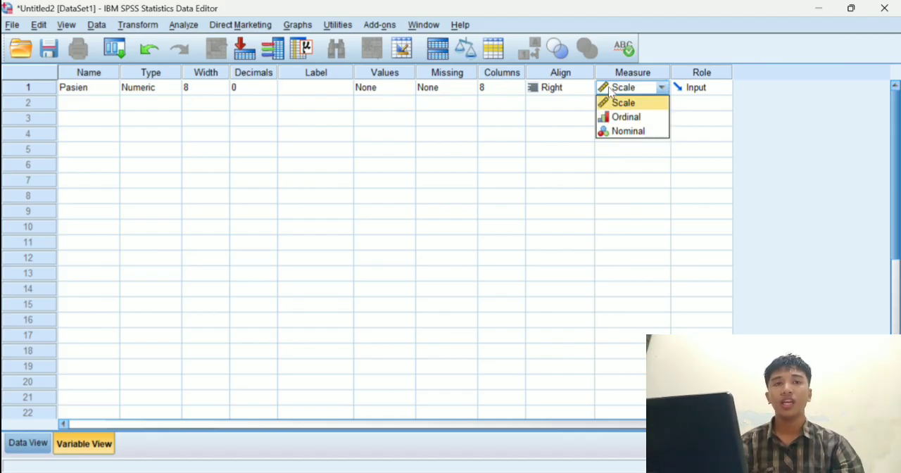
pyautogui.click(622, 132)
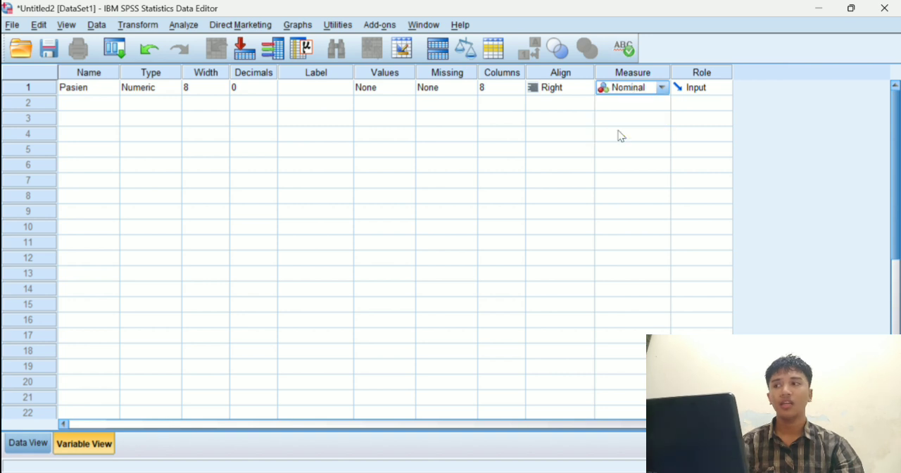
# Add a second numeric variable named Kegiatan with 0 decimals and the Scale measurement level.
pyautogui.click(94, 103)
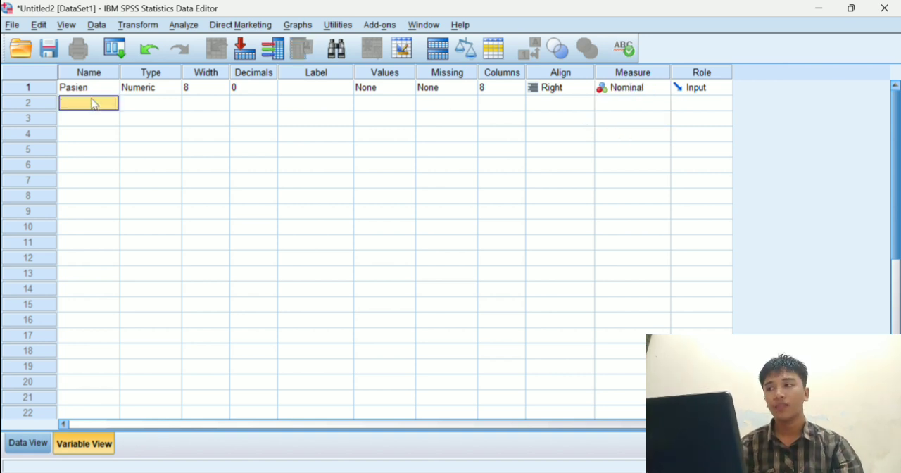
pyautogui.write('K')
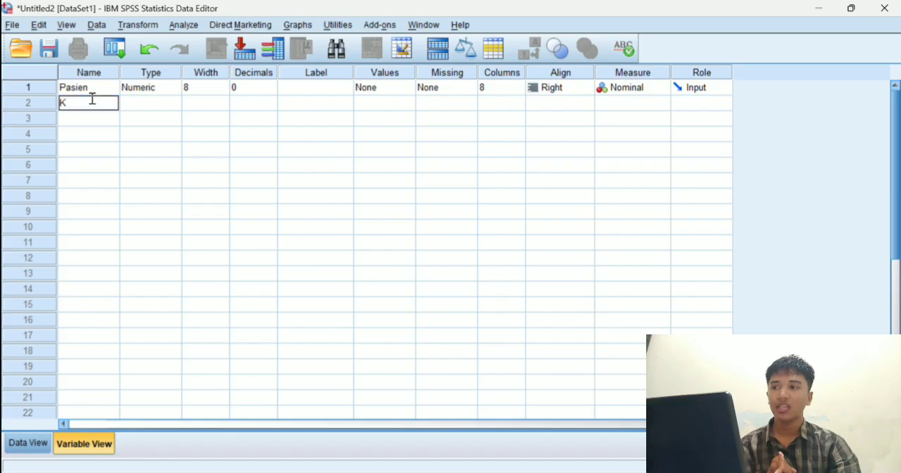
pyautogui.write('egiatan')
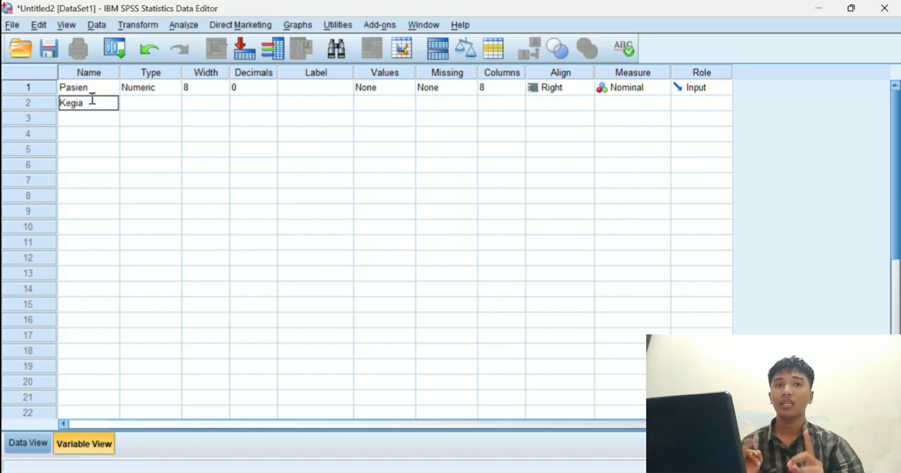
pyautogui.click(159, 103)
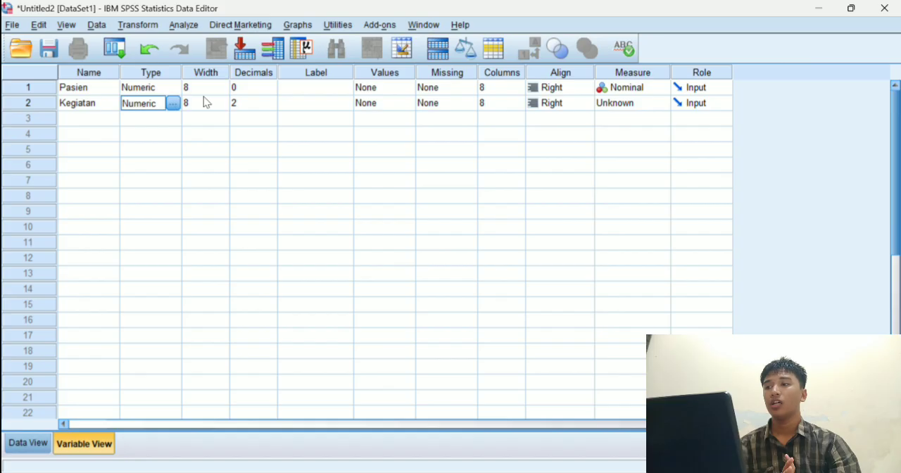
pyautogui.click(260, 102)
pyautogui.write('0')
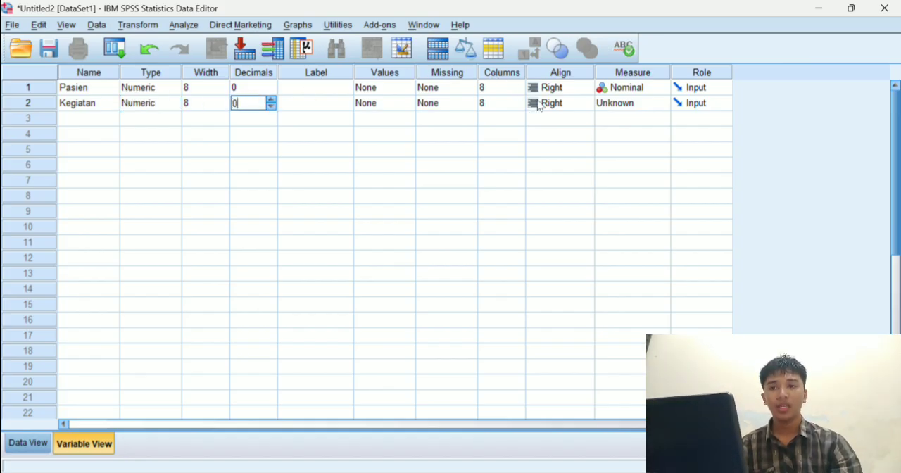
pyautogui.click(615, 104)
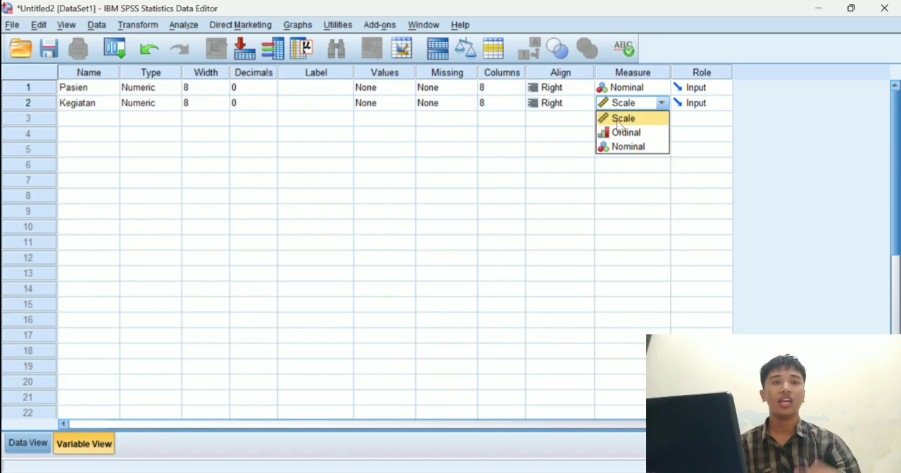
pyautogui.click(618, 122)
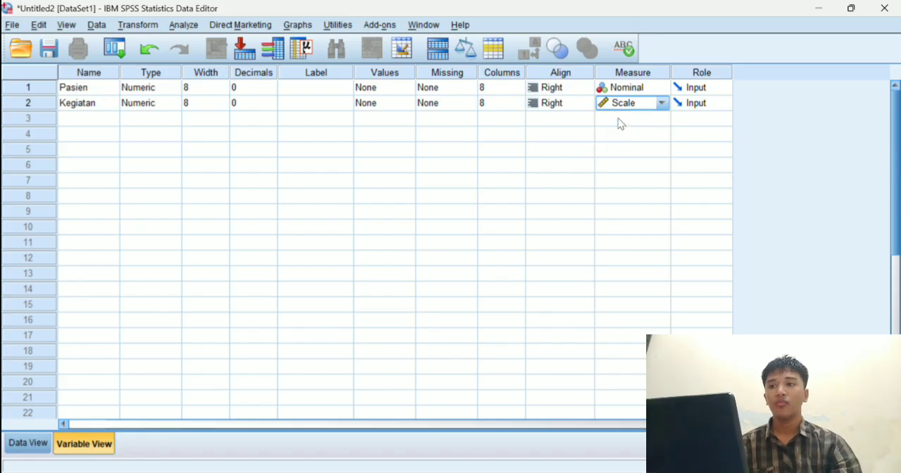
# Start defining value labels for Kegiatan and add the label Ringan for value 1.
pyautogui.click(395, 103)
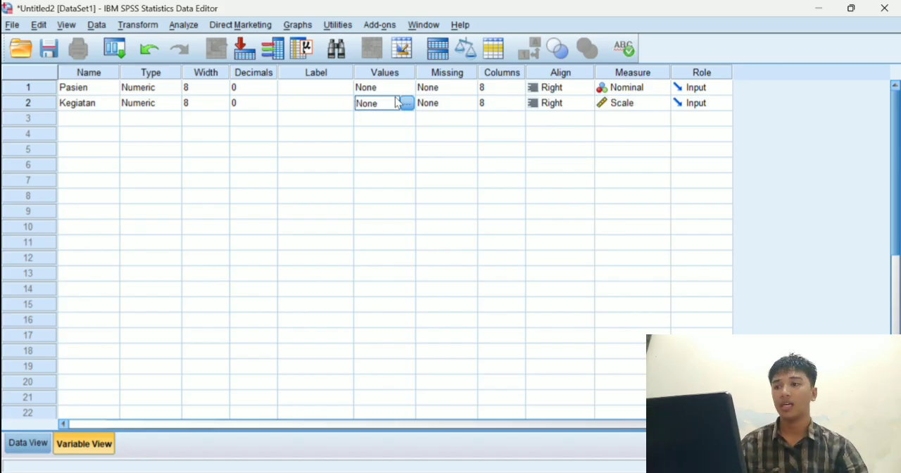
pyautogui.click(409, 103)
pyautogui.write('1')
pyautogui.click(353, 209)
pyautogui.write('Ringan')
pyautogui.press('Return')
# Add the Kegiatan value labels 2 = Sedang and 3 = berat, and accept the label set.
pyautogui.write('2')
pyautogui.click(352, 209)
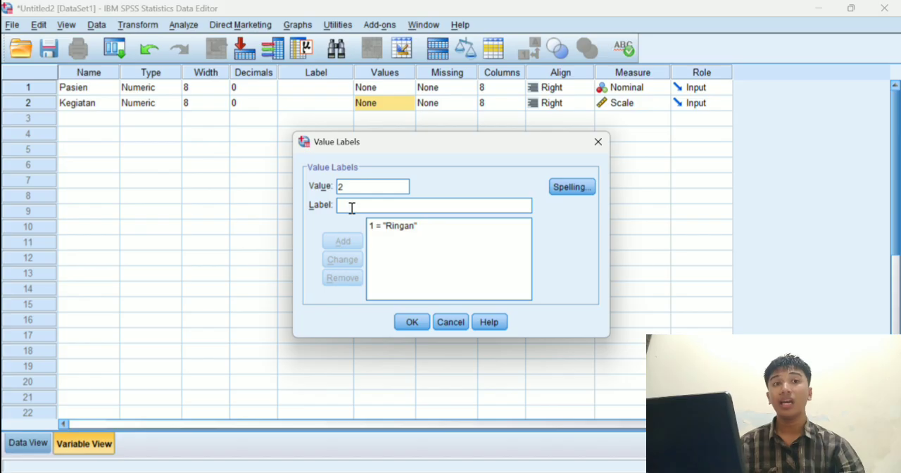
pyautogui.write('Sedang')
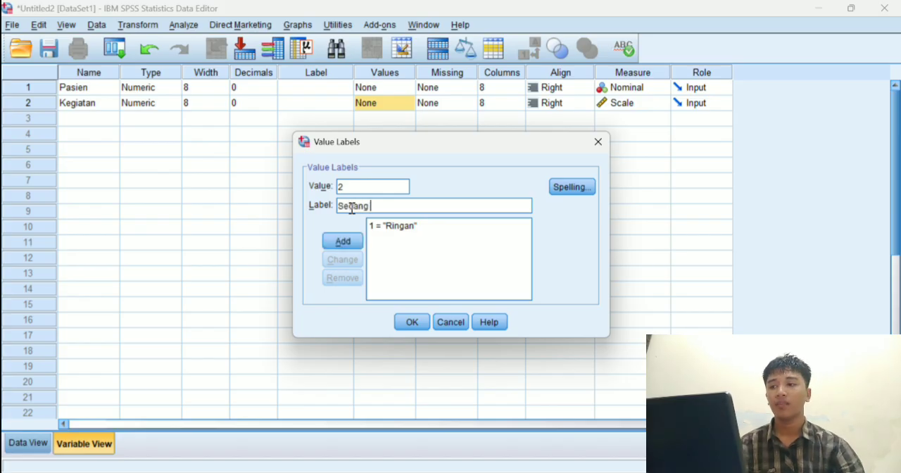
pyautogui.press('Return')
pyautogui.write('3')
pyautogui.click(355, 205)
pyautogui.write('berat')
pyautogui.press('Return')
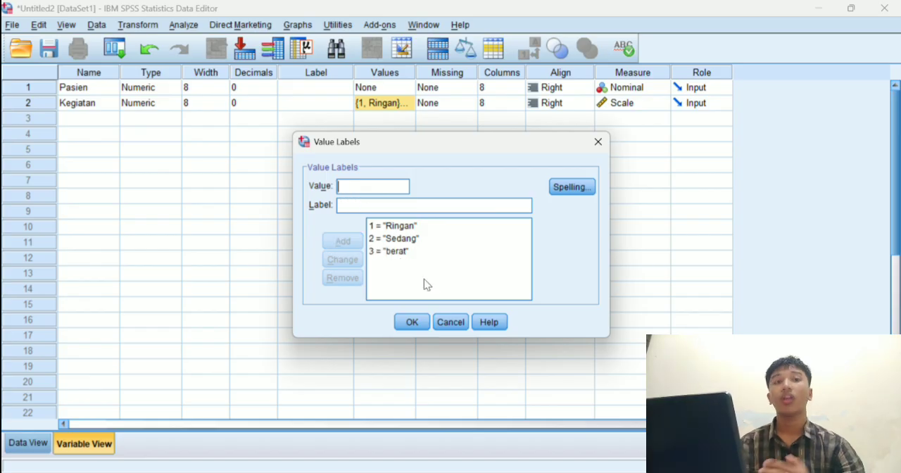
pyautogui.click(414, 322)
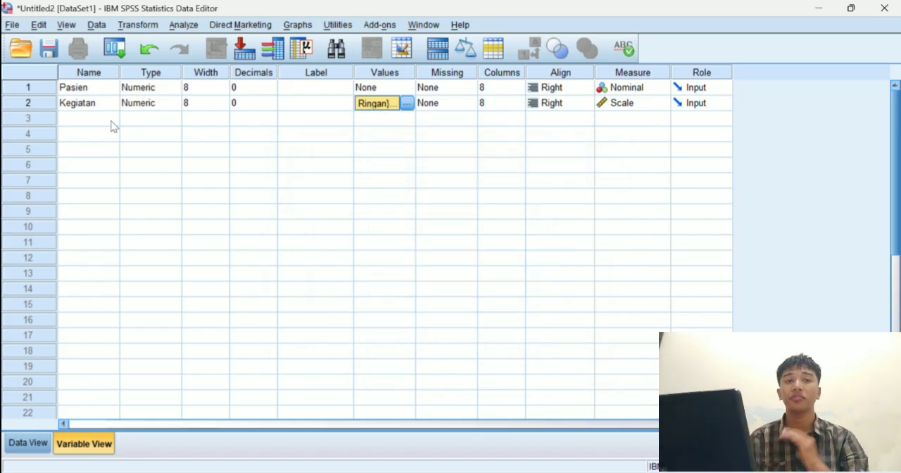
# Add a third numeric variable named Tekanan_darah with 0 decimals and the Nominal measurement level.
pyautogui.click(102, 119)
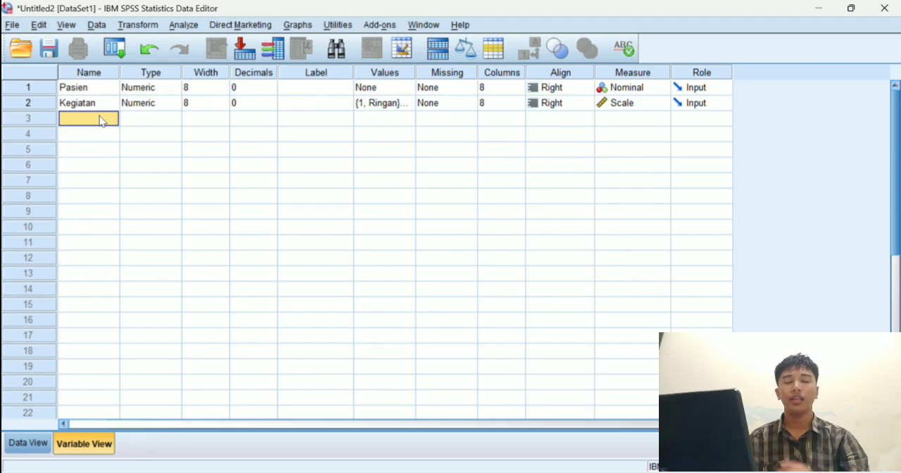
pyautogui.write('Tekanan')
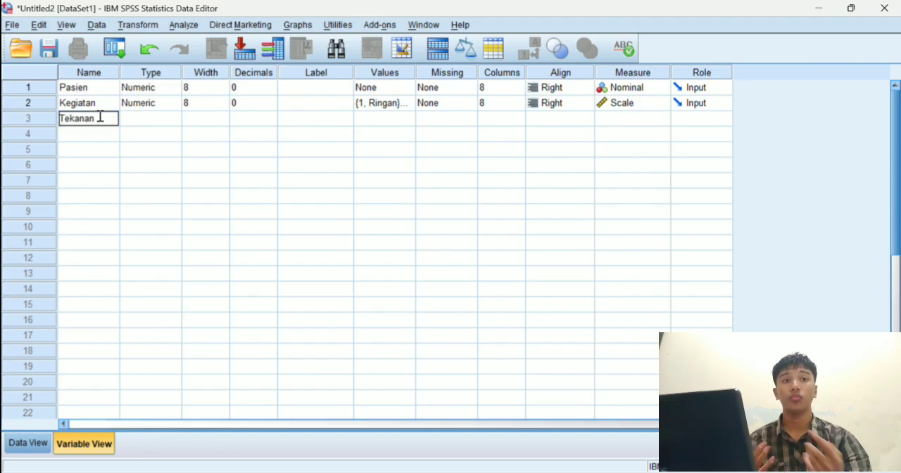
pyautogui.write('_darah')
pyautogui.click(155, 125)
pyautogui.click(248, 118)
pyautogui.press('BackSpace')
pyautogui.write('0')
pyautogui.click(633, 118)
pyautogui.click(623, 161)
# Add a fourth numeric variable named Usia with 0 decimals and Nominal measurement level, and switch to the data sheet.
pyautogui.click(96, 133)
pyautogui.write('Usia')
pyautogui.click(141, 133)
pyautogui.click(248, 133)
pyautogui.press('BackSpace')
pyautogui.write('0')
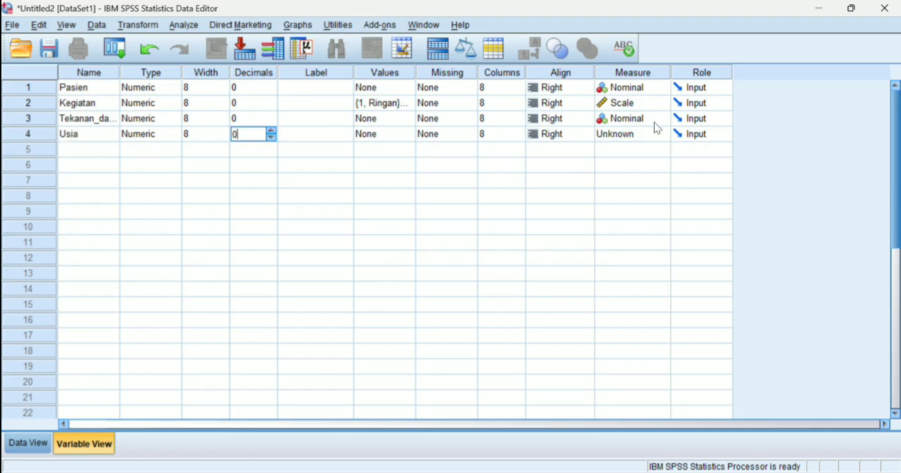
pyautogui.click(633, 133)
pyautogui.click(618, 177)
pyautogui.click(28, 444)
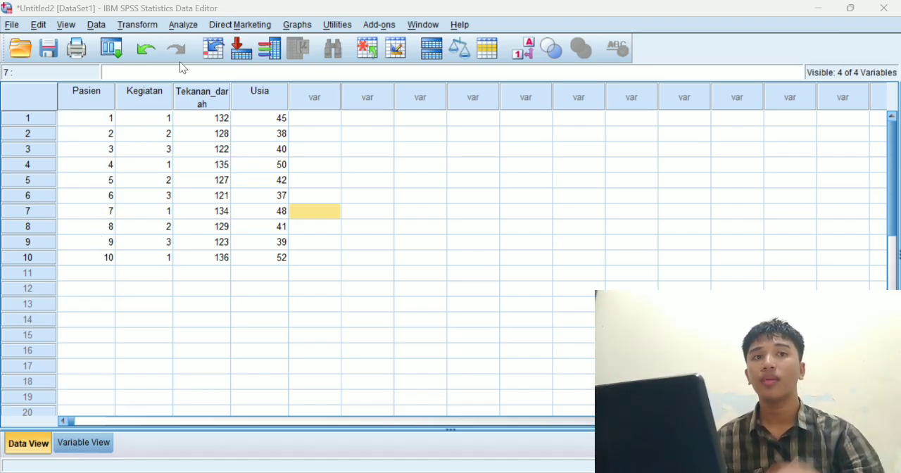
# Set up an Explore analysis with Tekanan_darah and Usia as the dependent variables.
pyautogui.click(184, 27)
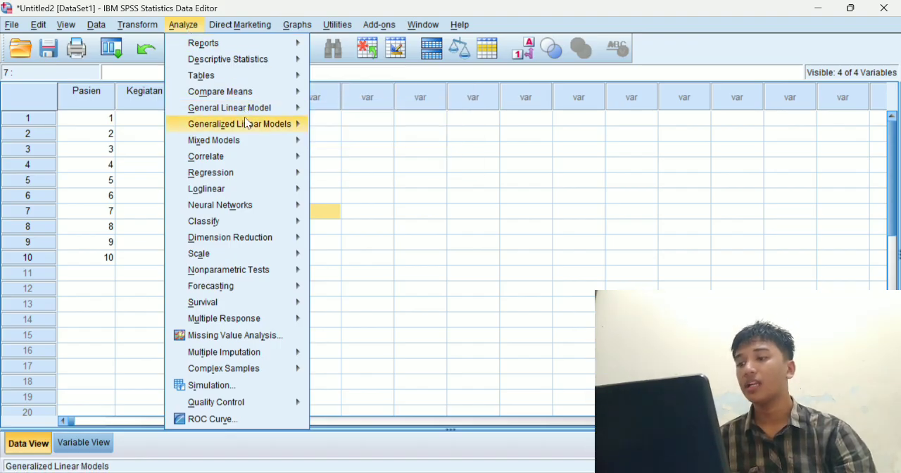
pyautogui.moveTo(248, 124)
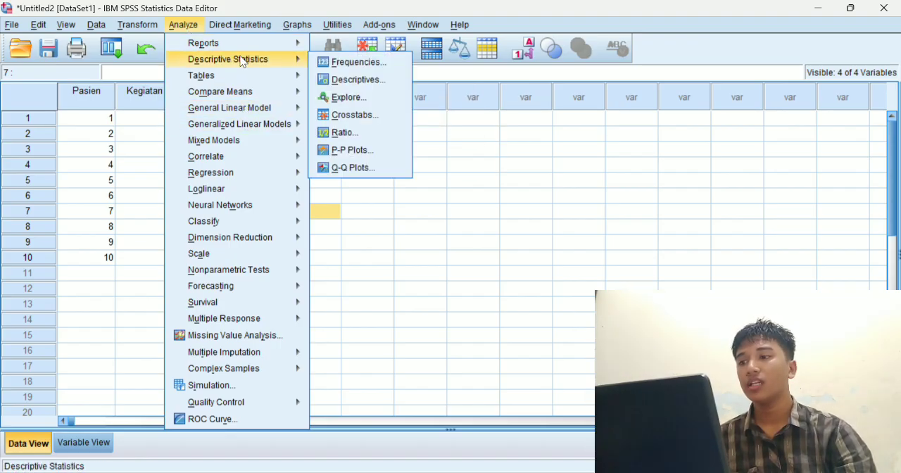
pyautogui.moveTo(286, 43)
pyautogui.moveTo(285, 59)
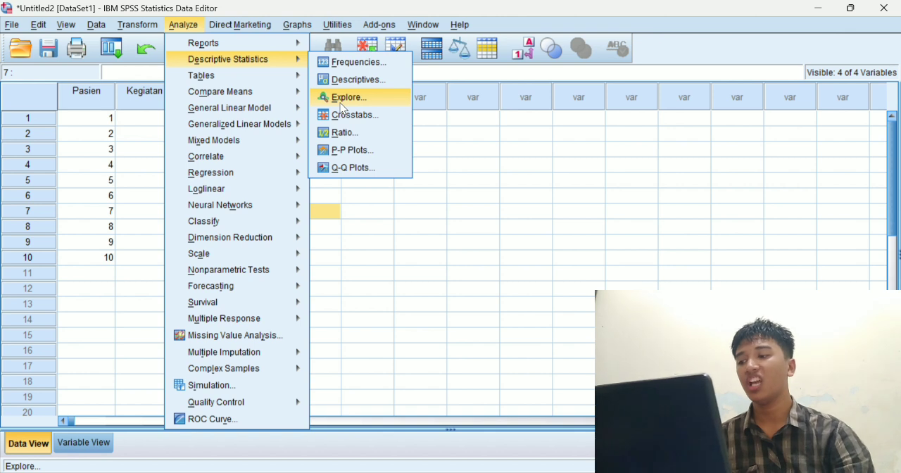
pyautogui.click(343, 99)
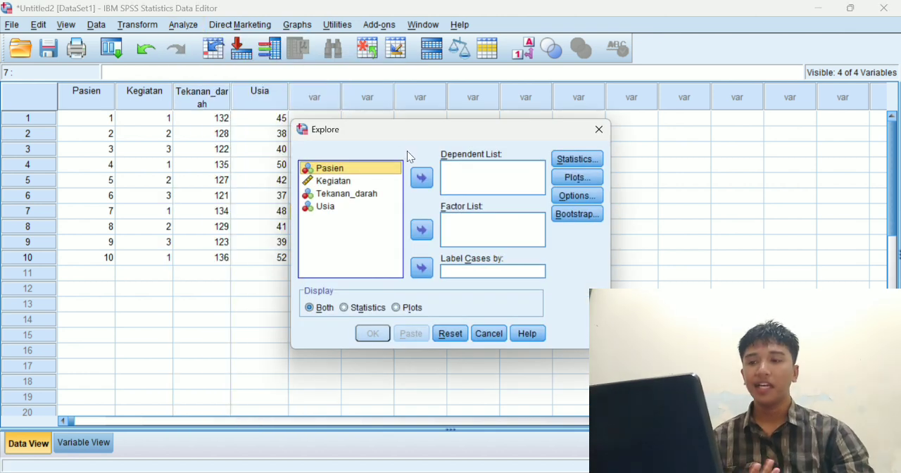
pyautogui.click(349, 194)
pyautogui.click(421, 180)
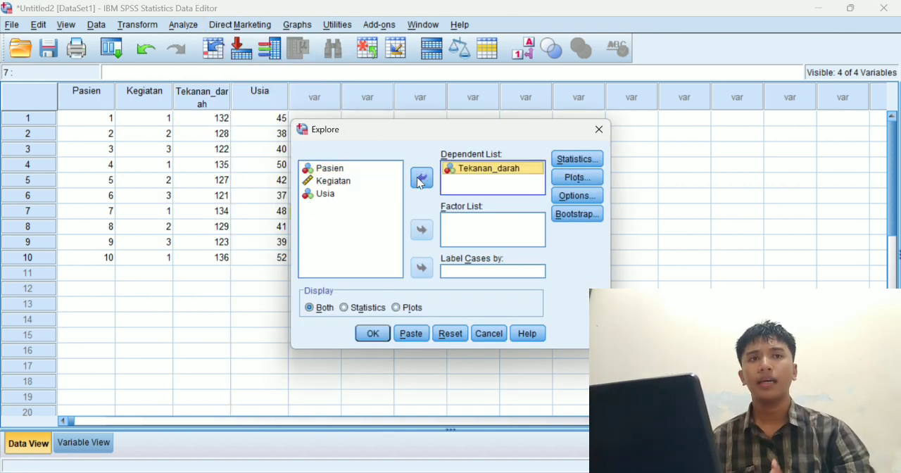
pyautogui.click(340, 181)
pyautogui.click(341, 195)
pyautogui.click(422, 178)
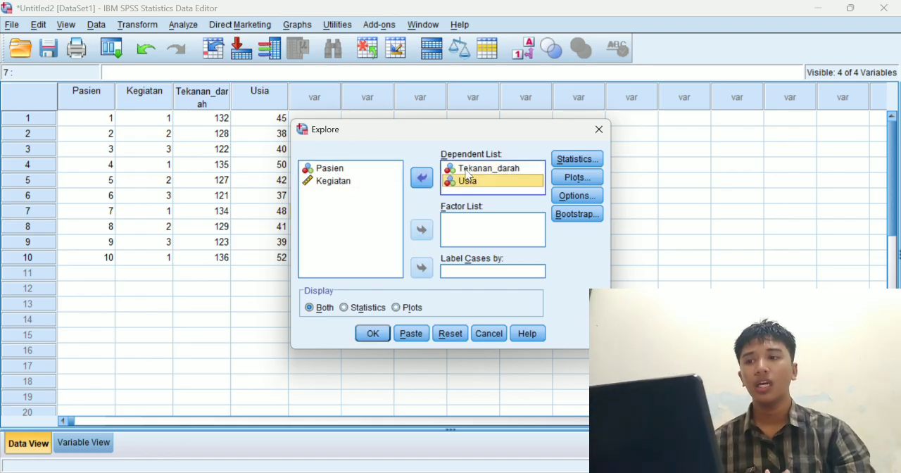
# Enable normality plots with tests for the Explore analysis, keep the default statistics, and run it.
pyautogui.click(591, 158)
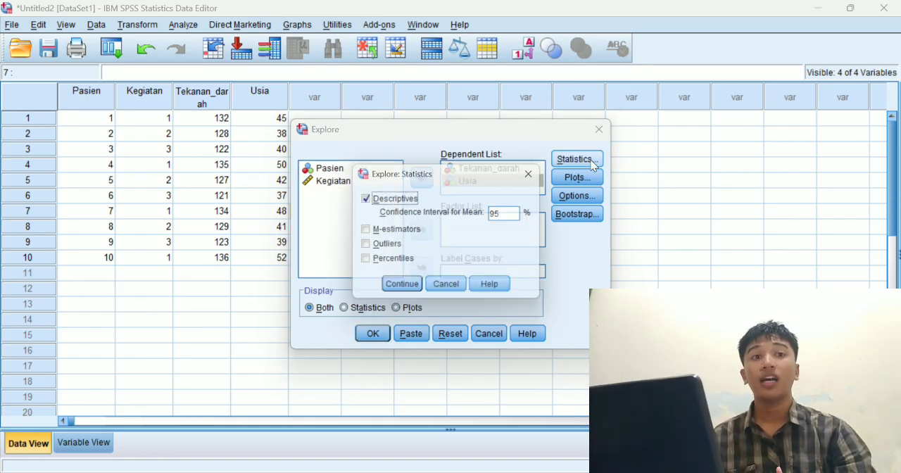
pyautogui.click(544, 179)
pyautogui.click(574, 177)
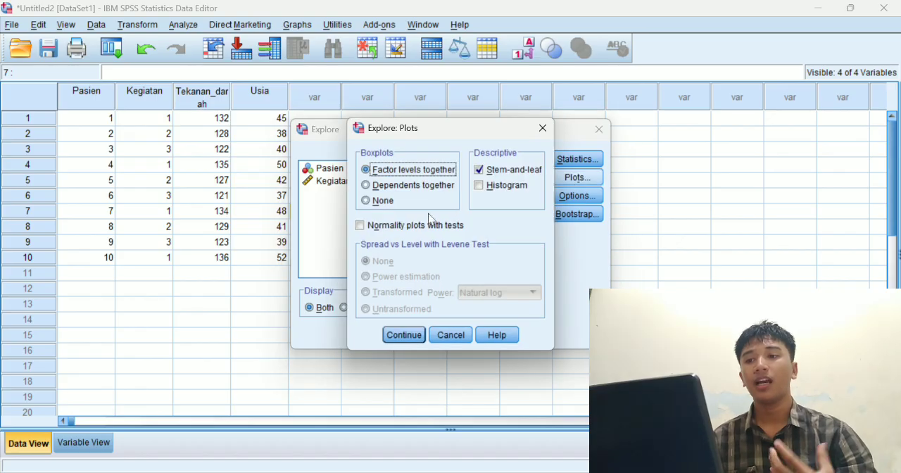
pyautogui.click(360, 226)
pyautogui.click(404, 334)
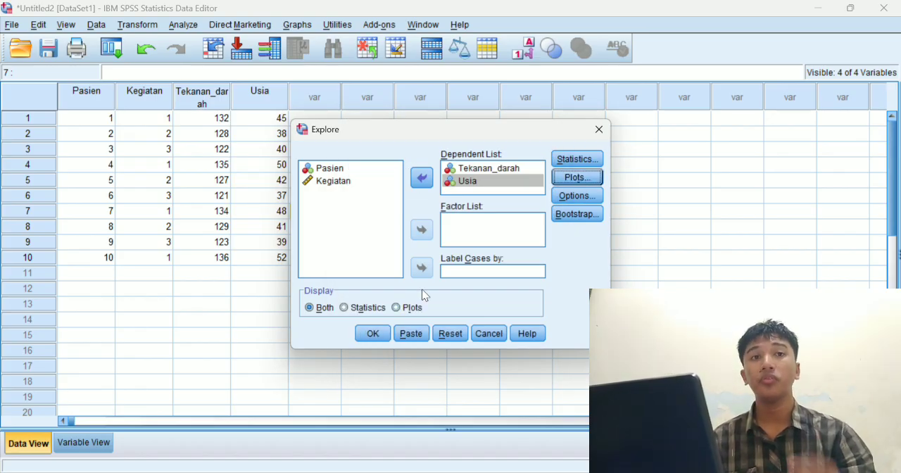
pyautogui.click(578, 177)
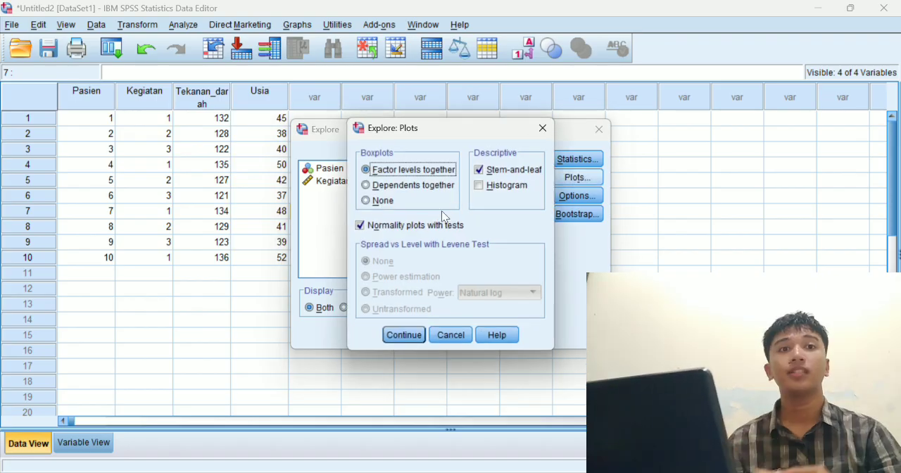
pyautogui.click(406, 336)
pyautogui.click(372, 333)
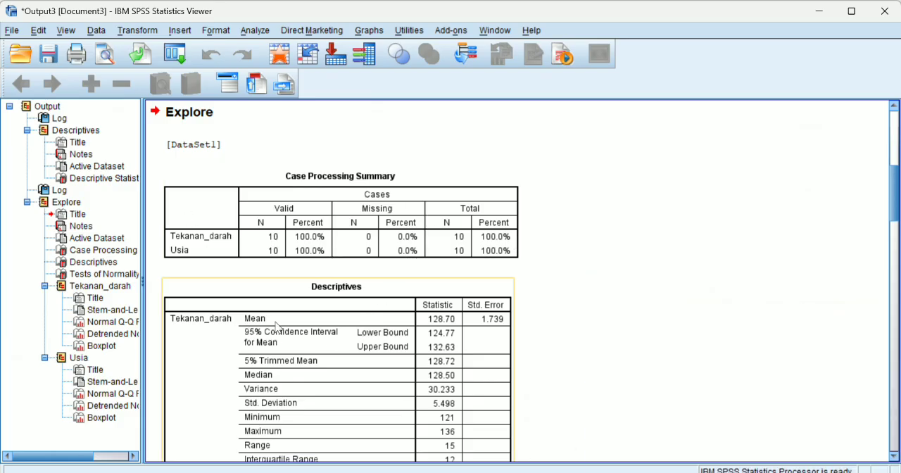
# Examine the Descriptives and Tests of Normality tables for Tekanan_darah and Usia in the Explore output.
pyautogui.scroll(-3, 426, 328)
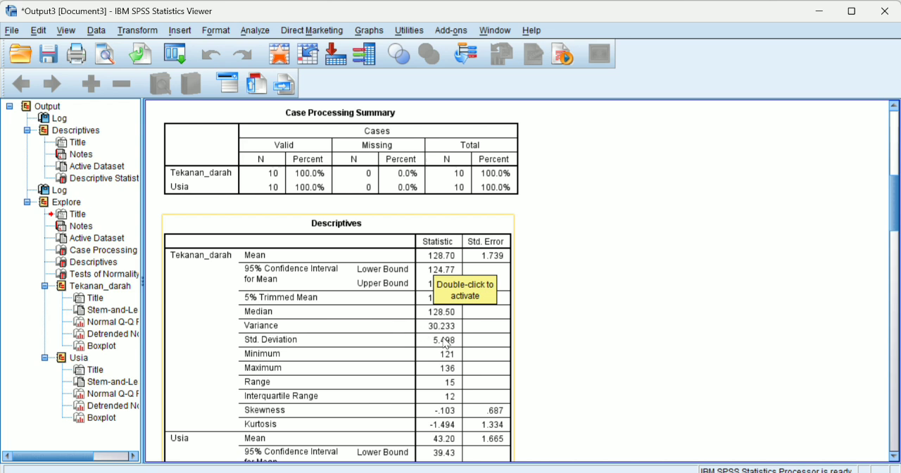
pyautogui.scroll(-8, 441, 374)
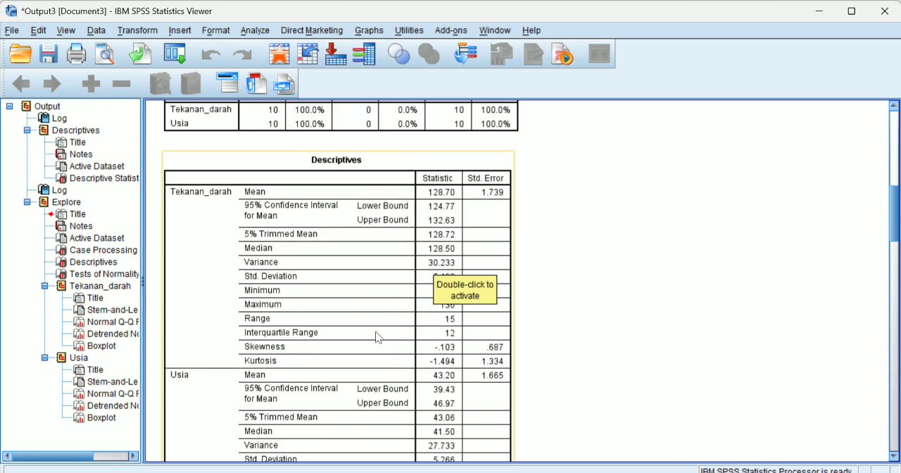
pyautogui.scroll(3, 377, 396)
pyautogui.click(317, 295)
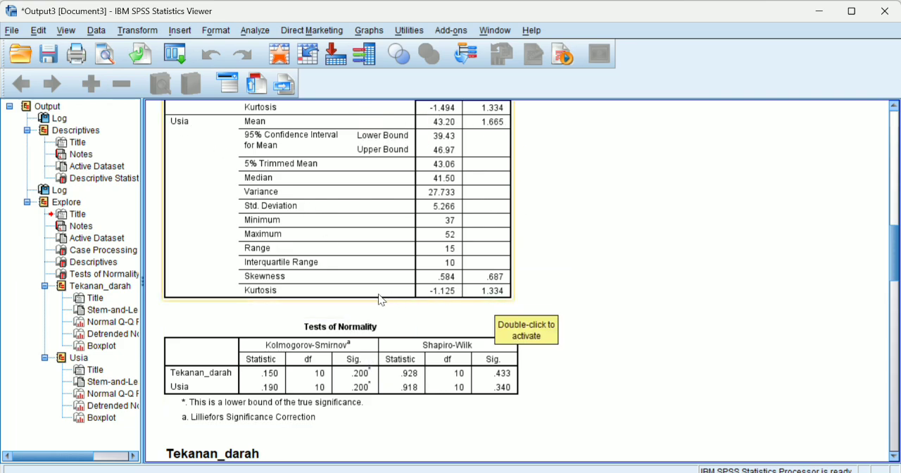
pyautogui.scroll(-3, 531, 323)
pyautogui.click(513, 313)
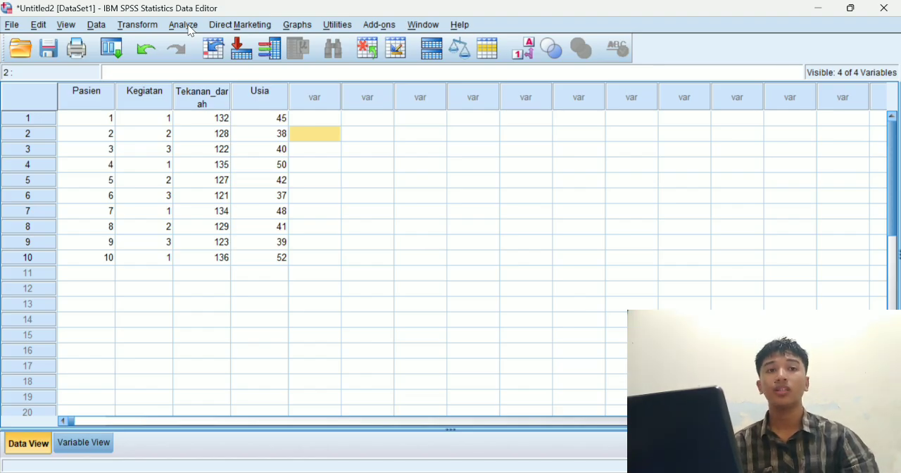
# Set up a Descriptives analysis with Tekanan_darah and Usia as the variables.
pyautogui.click(185, 26)
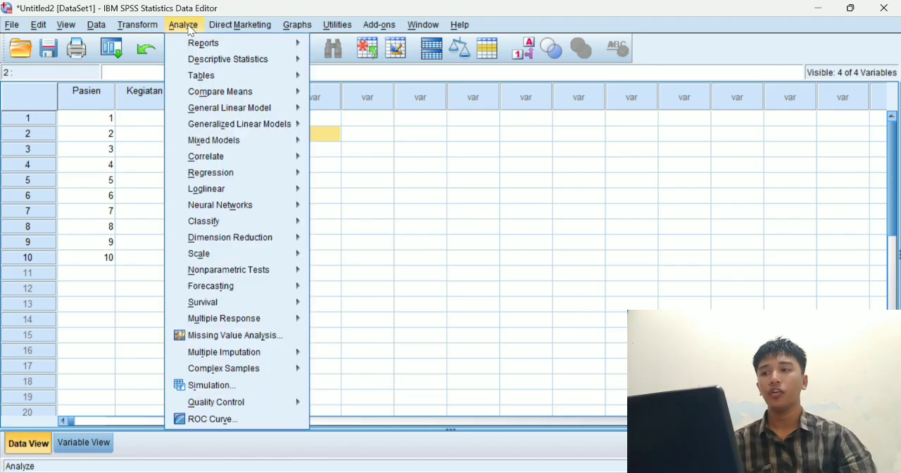
pyautogui.moveTo(248, 64)
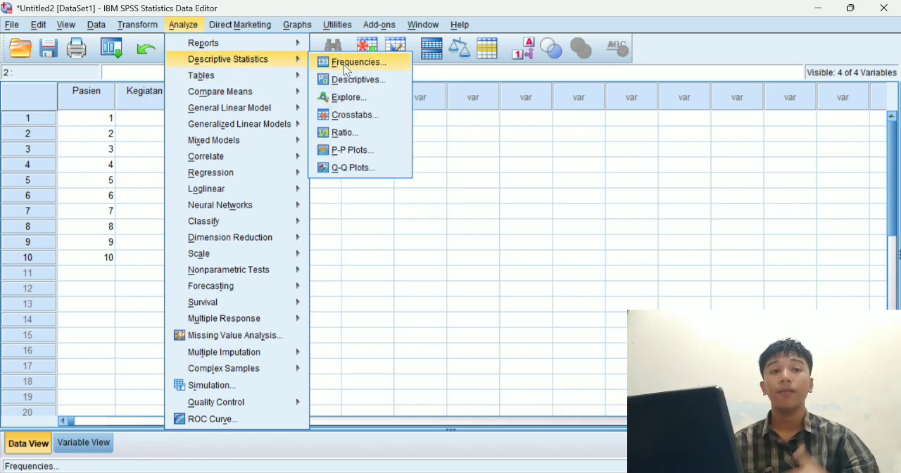
pyautogui.click(351, 80)
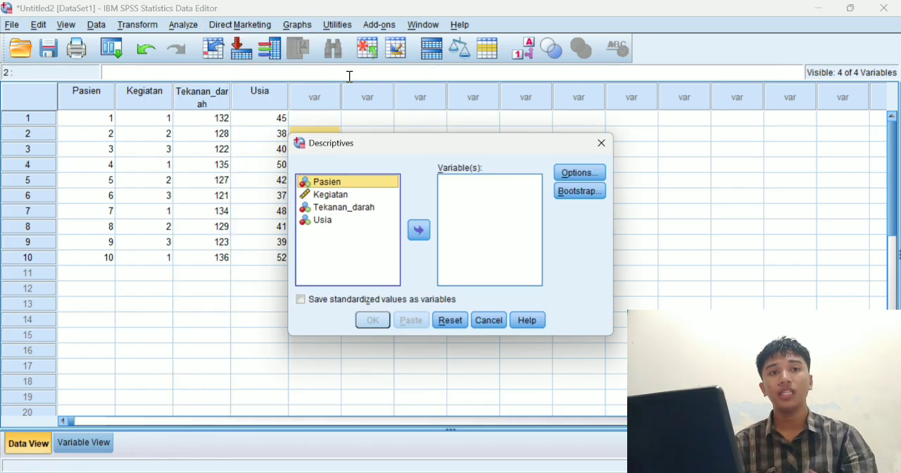
pyautogui.click(352, 209)
pyautogui.click(419, 231)
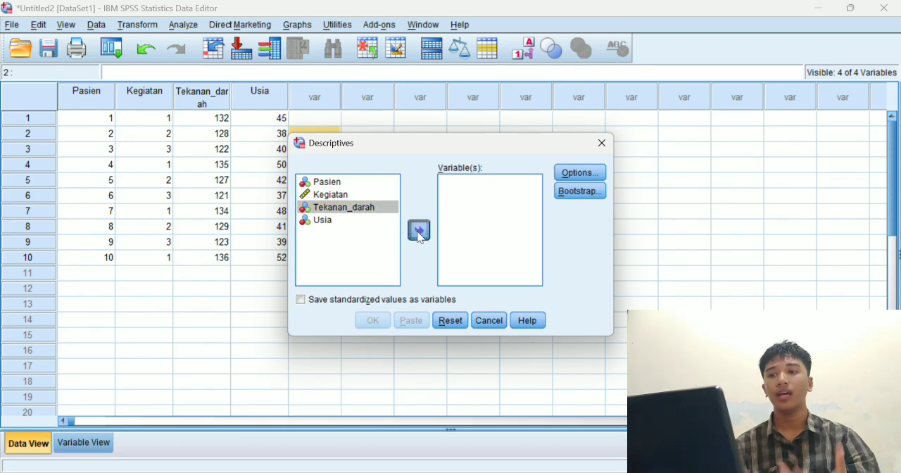
pyautogui.click(323, 207)
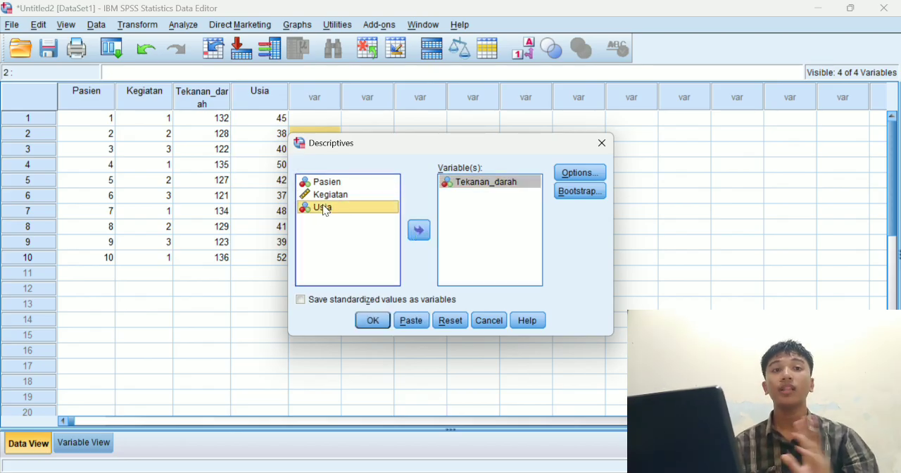
pyautogui.click(415, 232)
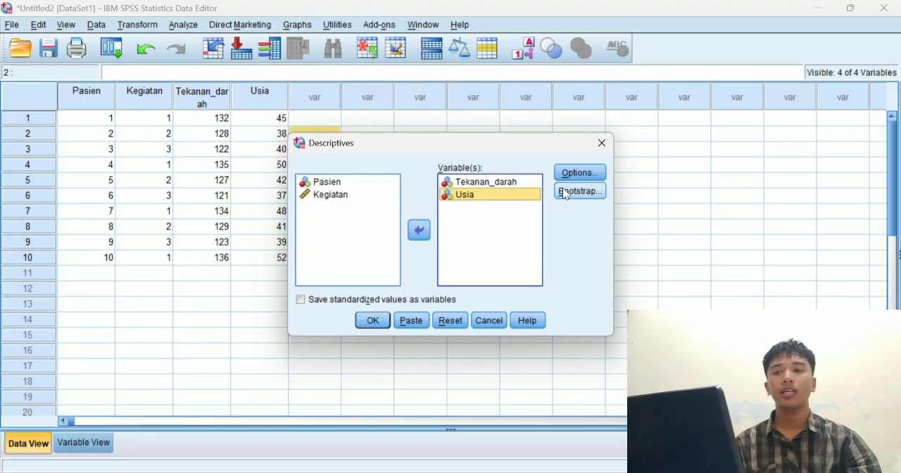
# Keep the mean, standard deviation, minimum and maximum options for the Descriptives analysis and run it.
pyautogui.click(580, 172)
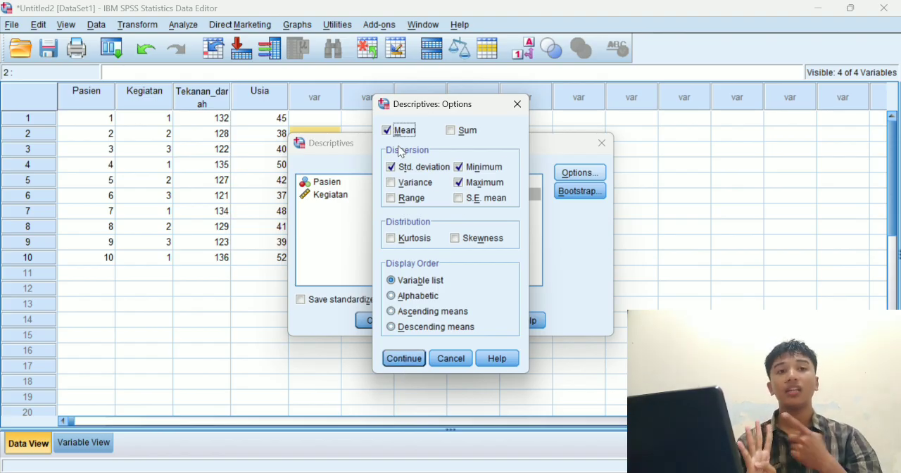
pyautogui.click(409, 360)
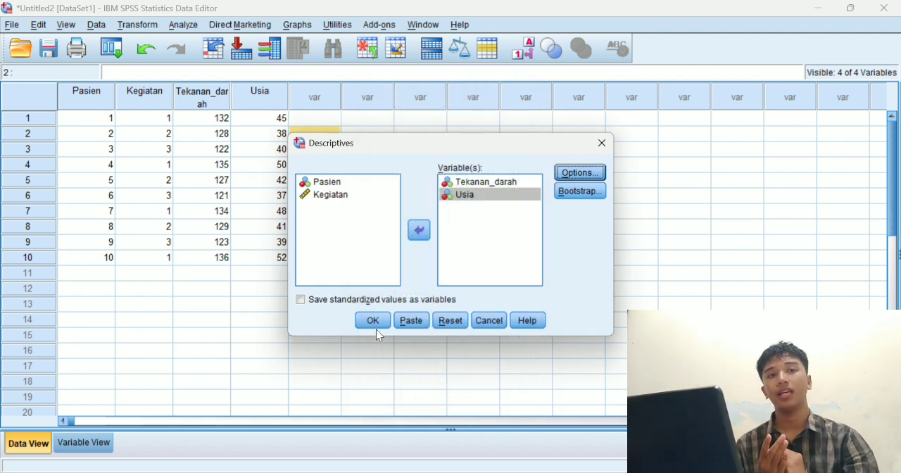
pyautogui.click(374, 323)
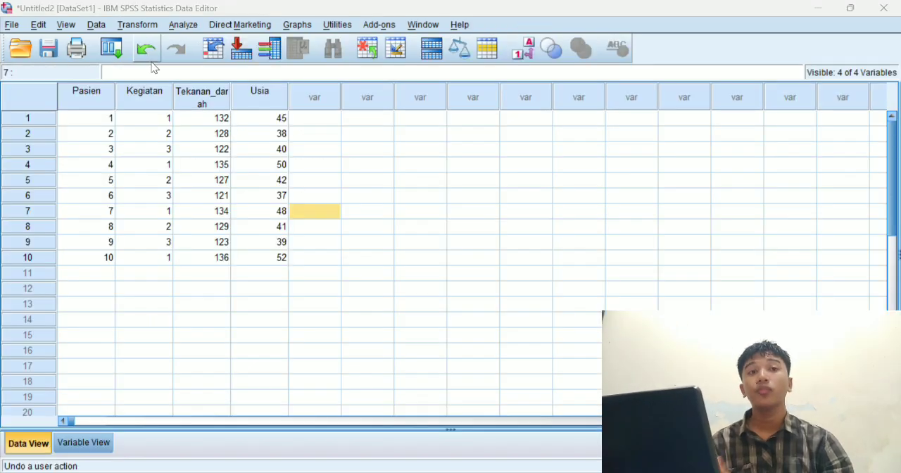
# Run a two-tailed Pearson bivariate correlation between Tekanan_darah and Usia, with significant correlations flagged.
pyautogui.click(183, 27)
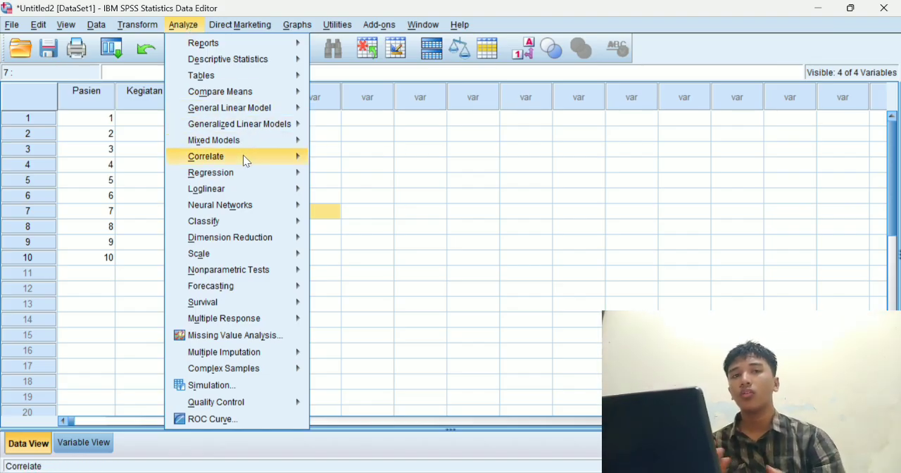
pyautogui.moveTo(245, 162)
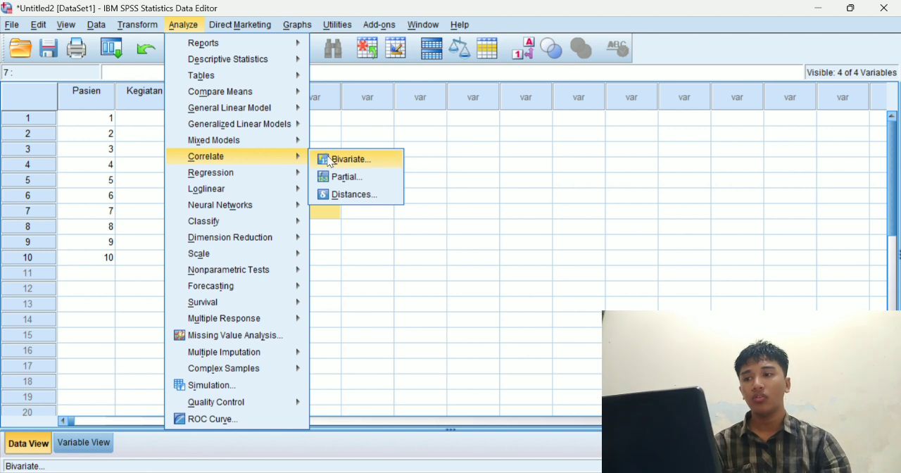
pyautogui.click(334, 160)
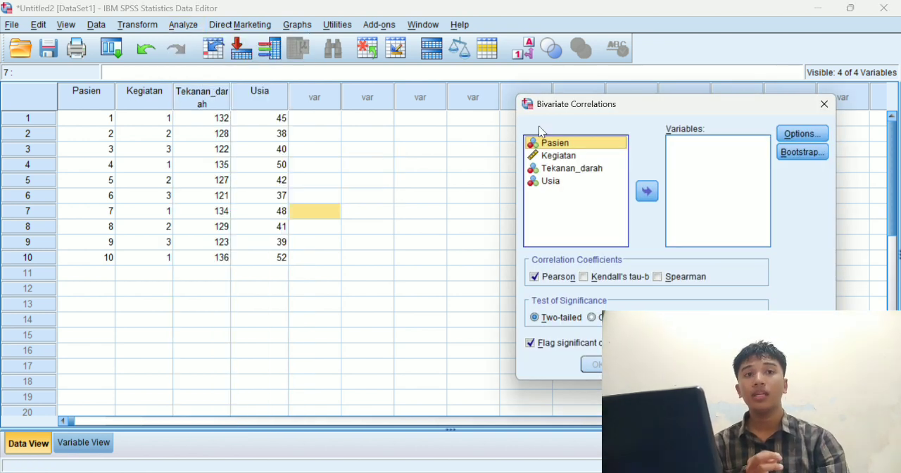
pyautogui.click(570, 170)
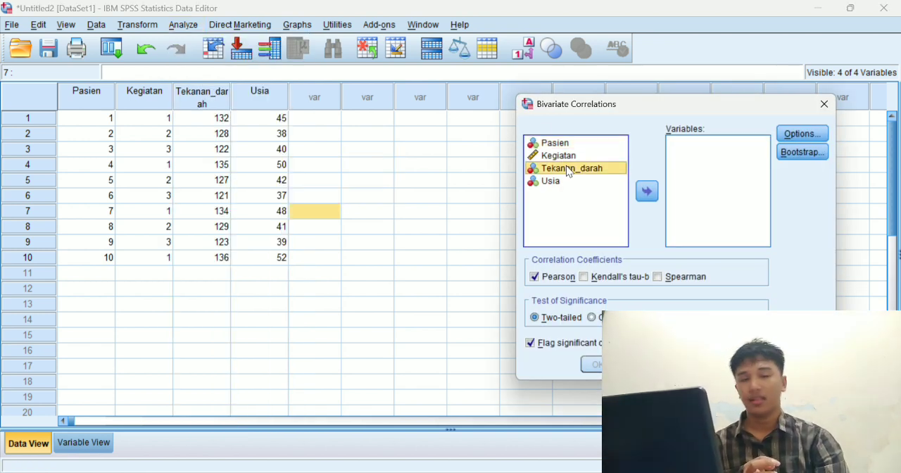
pyautogui.click(647, 192)
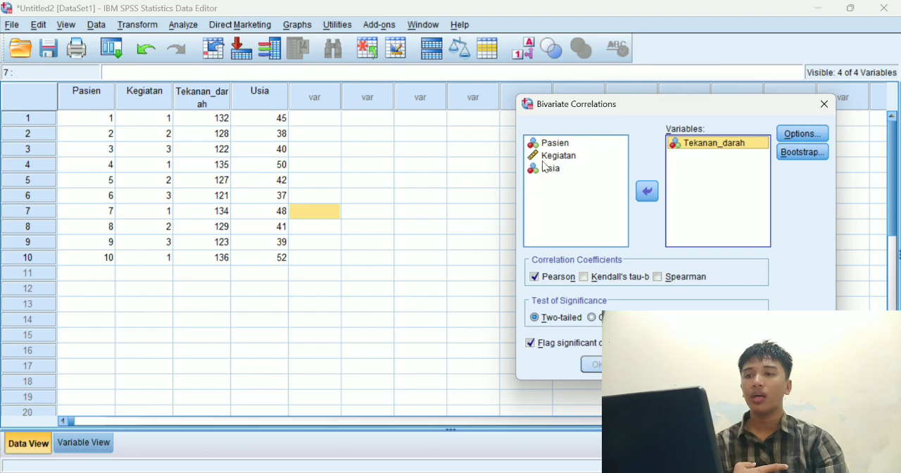
pyautogui.click(550, 172)
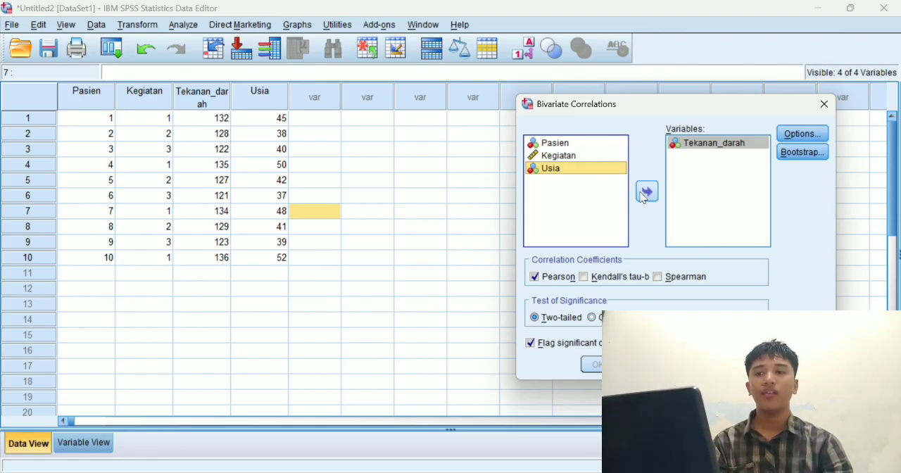
pyautogui.click(646, 192)
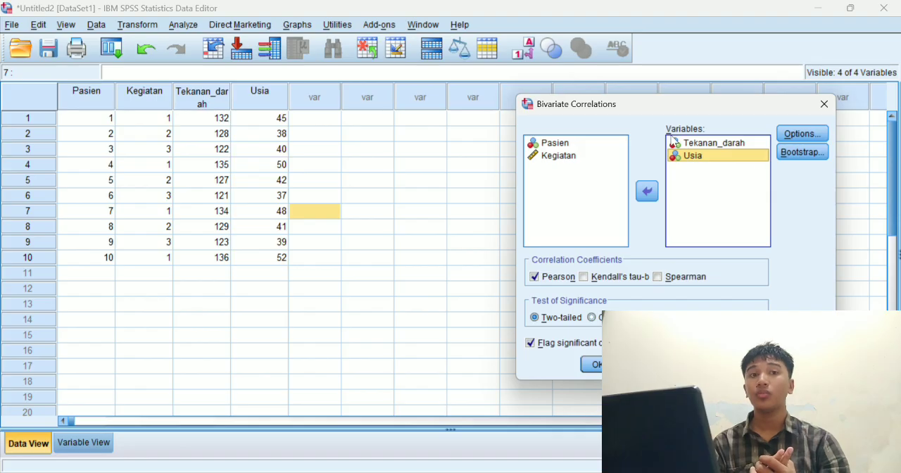
pyautogui.click(603, 365)
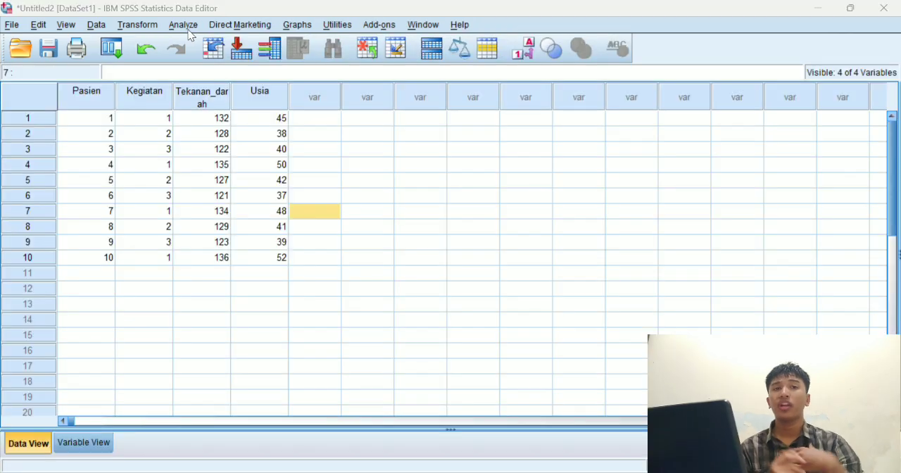
# Run a two-tailed Spearman bivariate correlation between Kegiatan and Tekanan_darah, with Pearson disabled, and view its output table.
pyautogui.click(184, 26)
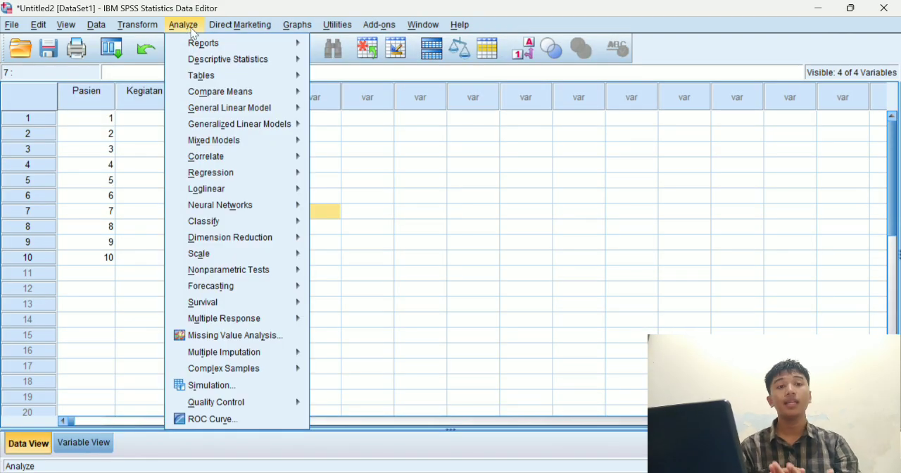
pyautogui.moveTo(282, 158)
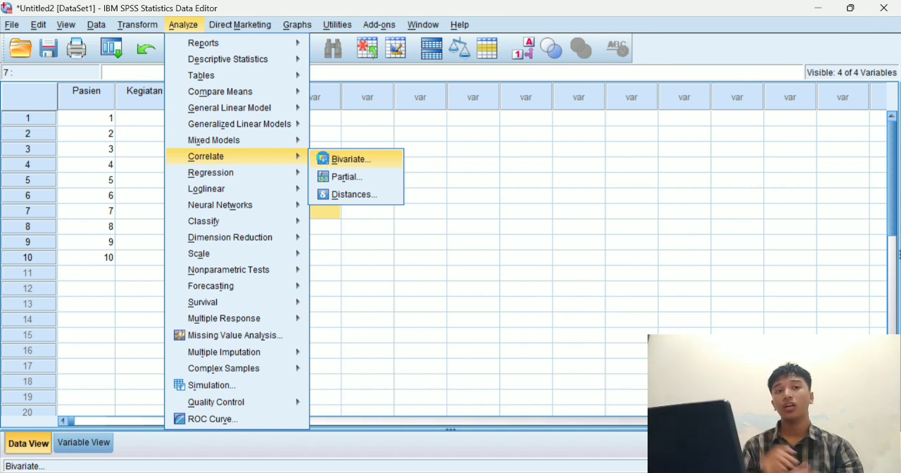
pyautogui.click(345, 160)
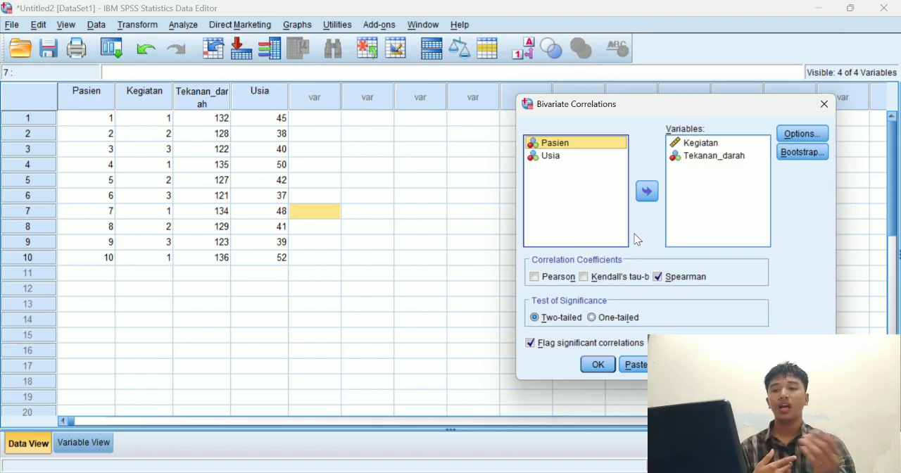
pyautogui.click(599, 364)
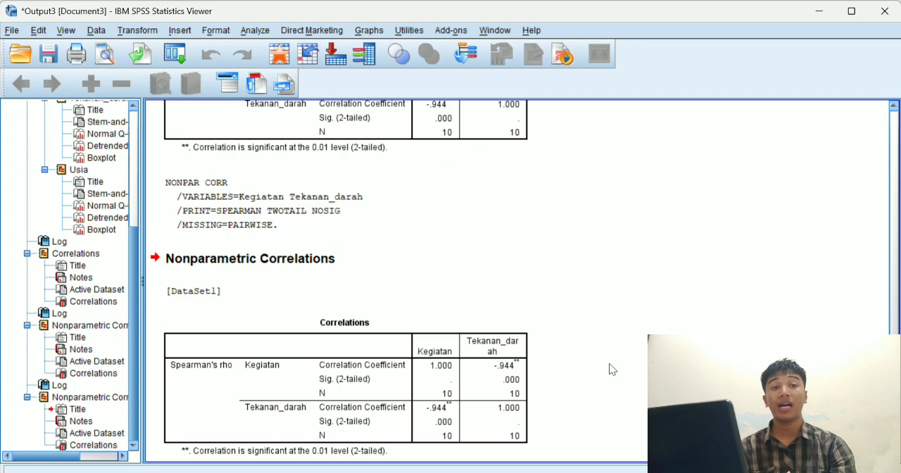
pyautogui.scroll(-1, 453, 303)
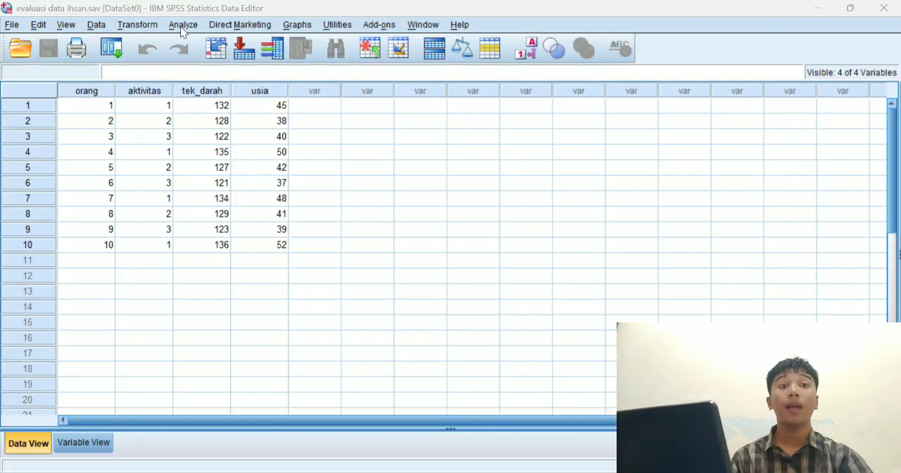
# In the dataset with orang and aktivitas, set up a Kruskal-Wallis H test of tekanan darah grouped by aktivitas.
pyautogui.click(180, 26)
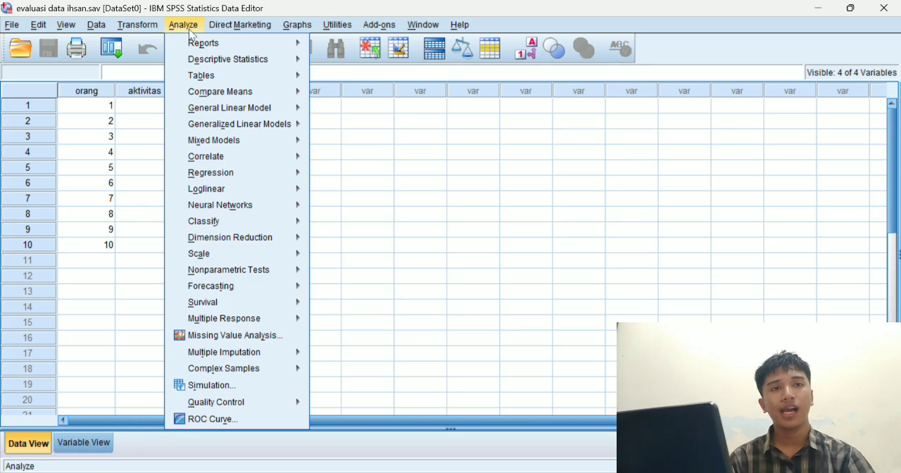
pyautogui.moveTo(267, 225)
pyautogui.moveTo(271, 275)
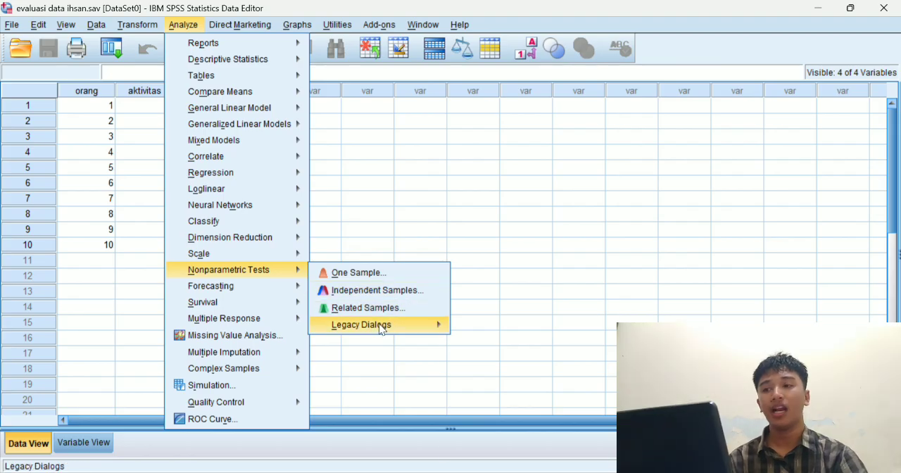
pyautogui.moveTo(381, 329)
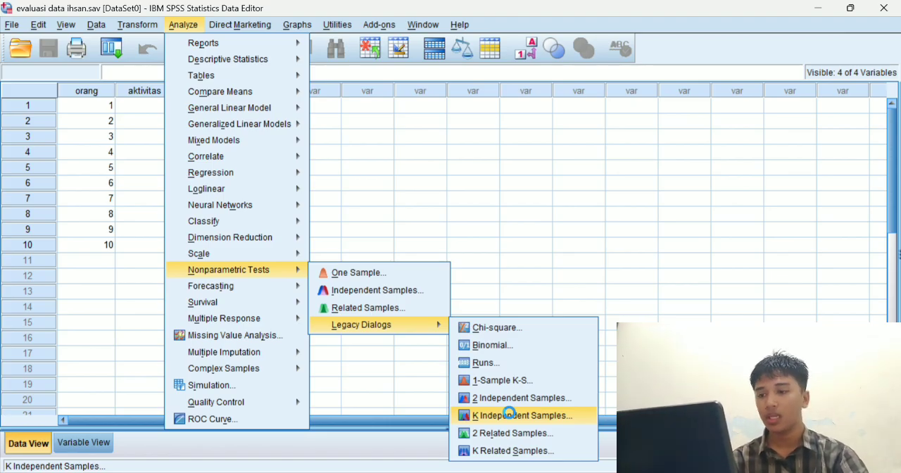
pyautogui.click(509, 414)
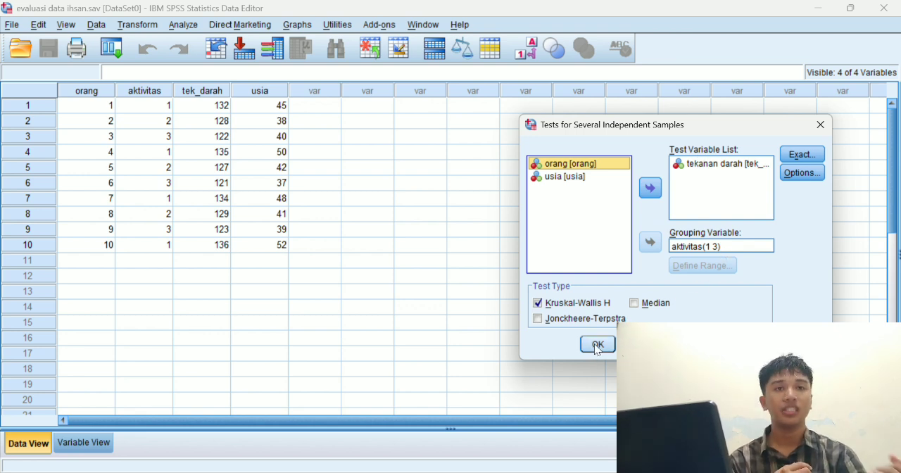
# Confirm the aktivitas grouping range as minimum 1 and maximum 3, and run the Kruskal-Wallis test to view its tables.
pyautogui.click(716, 246)
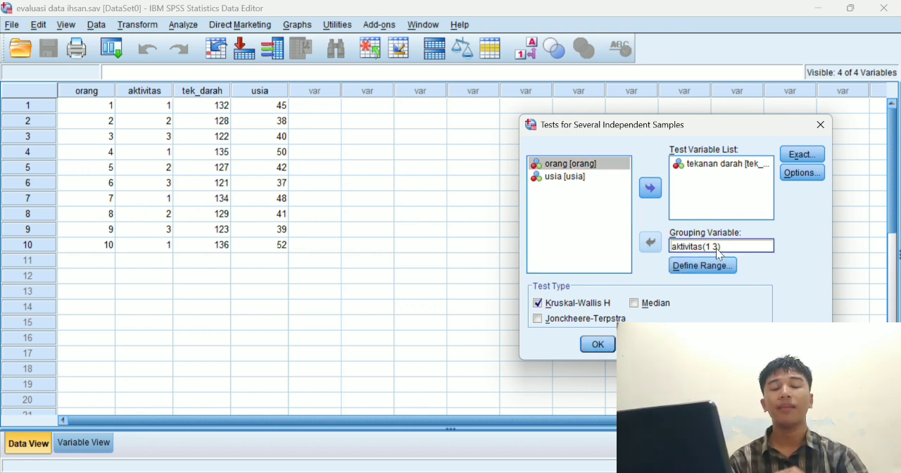
pyautogui.click(719, 269)
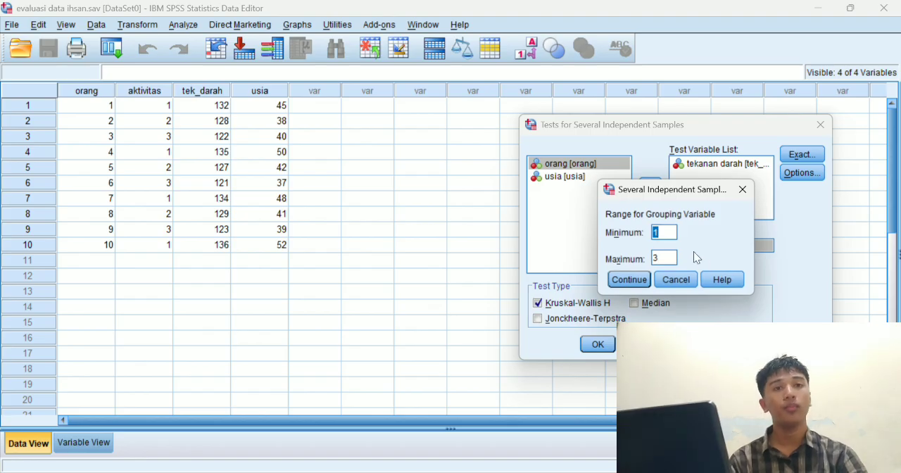
pyautogui.click(629, 280)
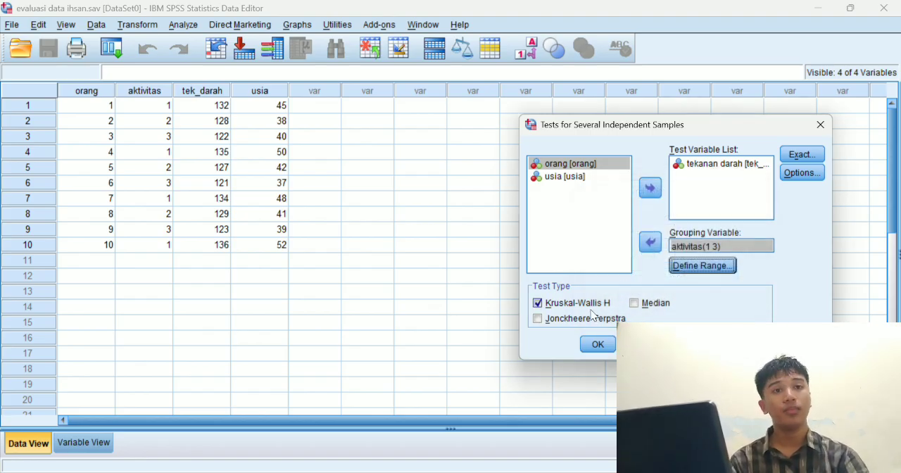
pyautogui.click(597, 344)
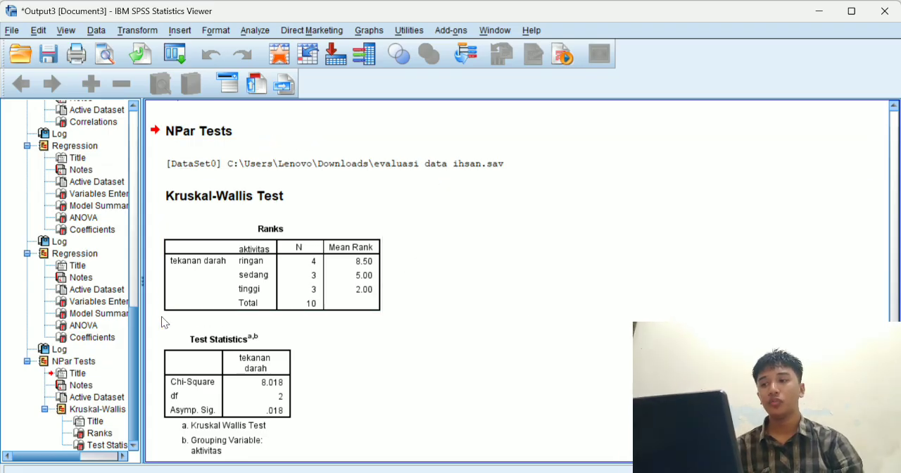
pyautogui.scroll(-1, 294, 382)
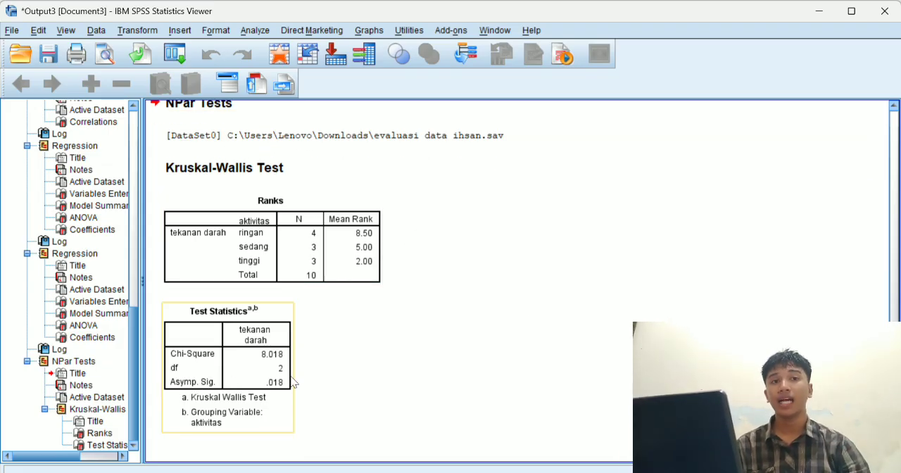